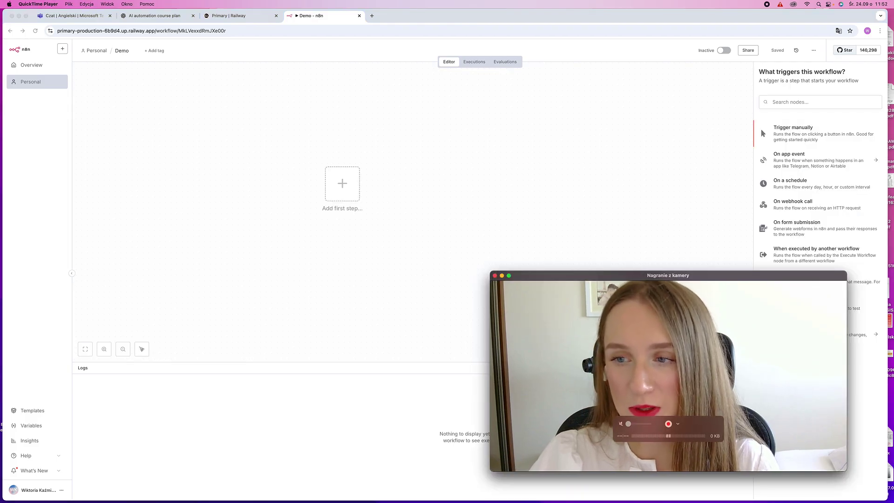
Add the manual trigger node 'When clicking Execute workflow' as the Demo workflow's first node
click(799, 135)
scroll(491, 207, right, 5)
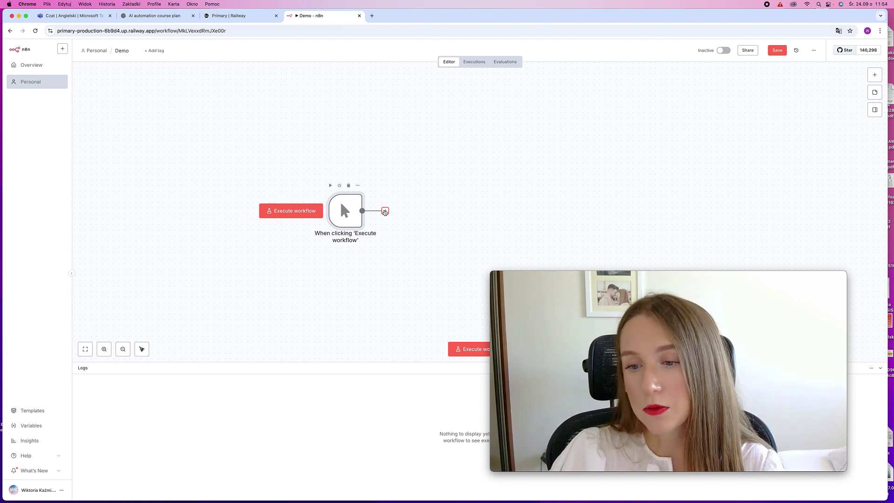
Add an Edit Fields (Set) node after the manual trigger, then delete it again
click(385, 211)
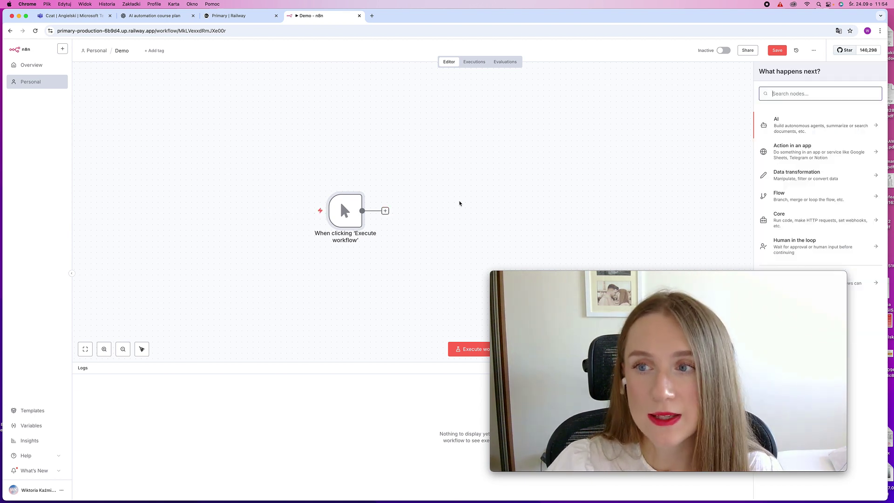
text(set)
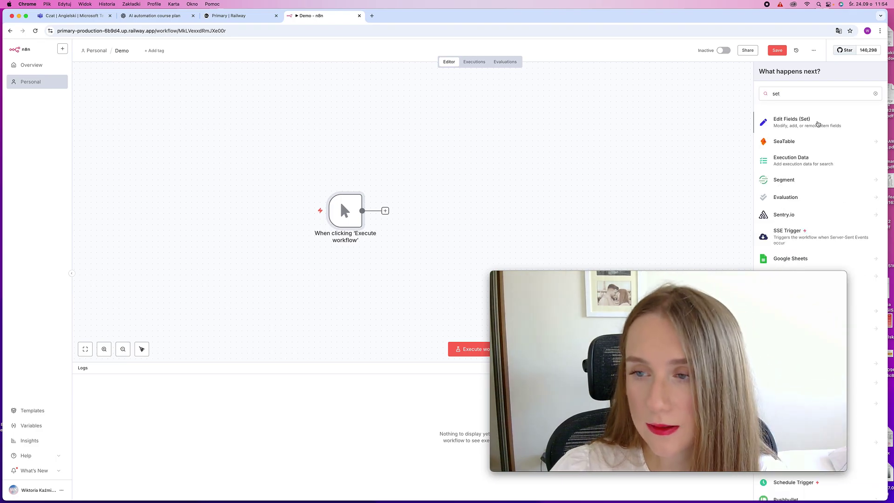
click(818, 124)
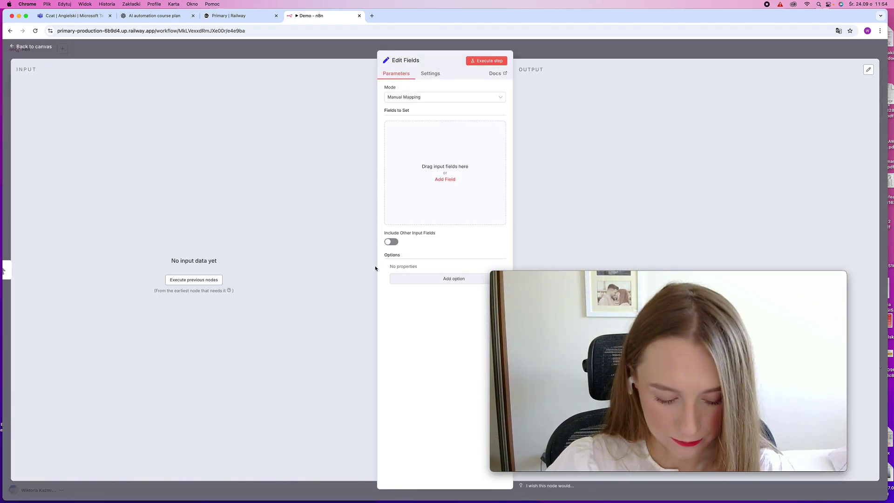
key(Escape)
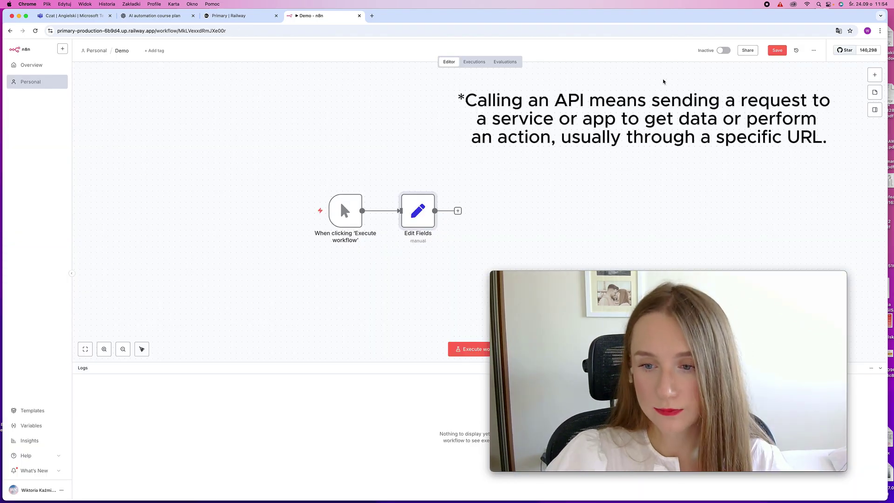
scroll(550, 128, left, 2)
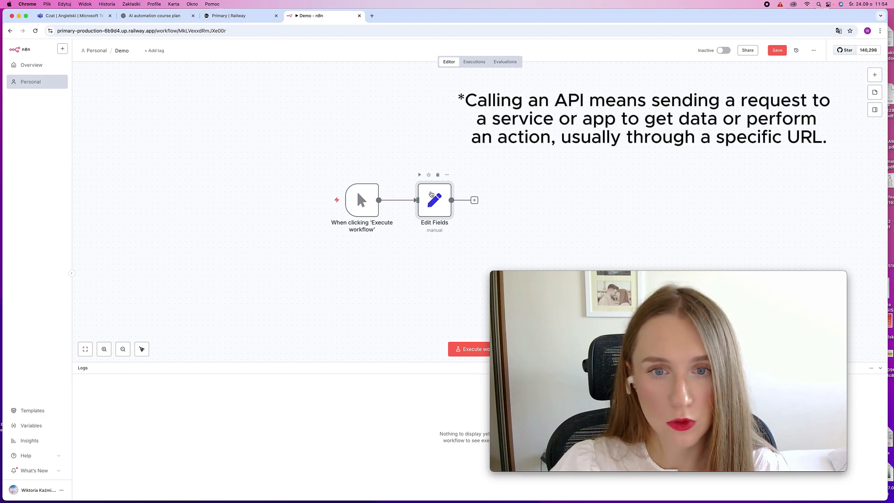
click(437, 175)
Connect an HTTP Request node, method GET, after the manual trigger
click(402, 201)
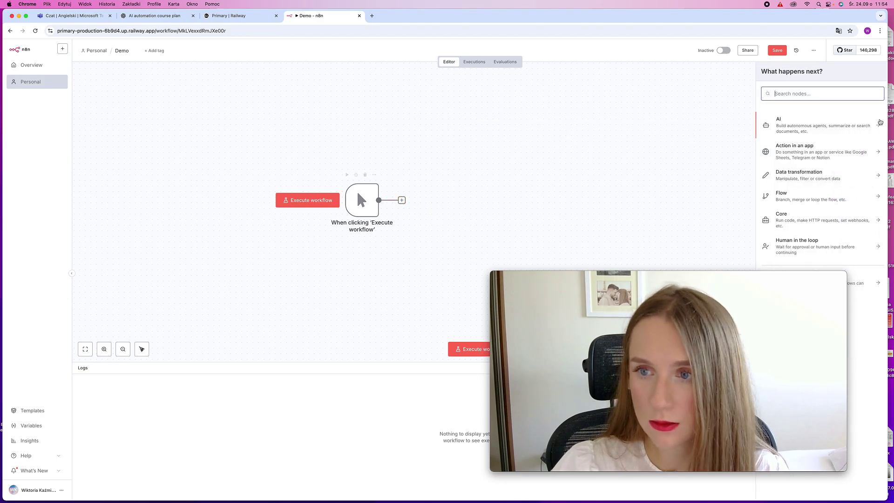
text(http)
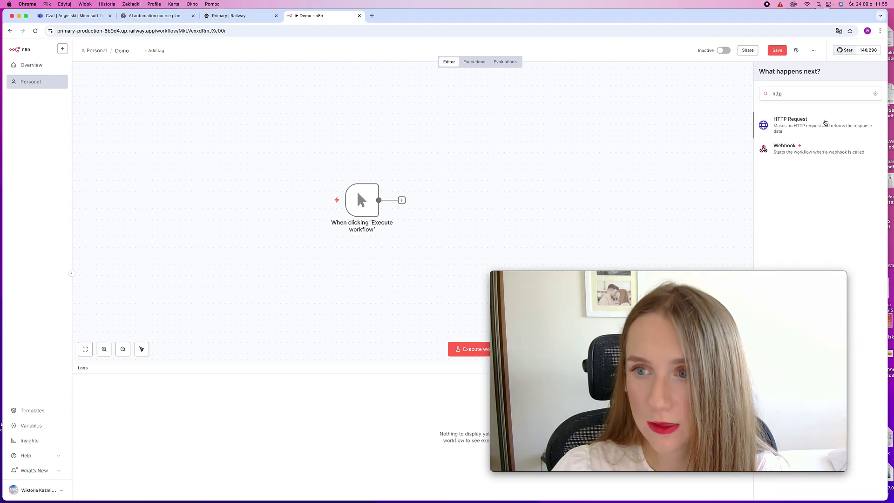
click(826, 122)
click(745, 50)
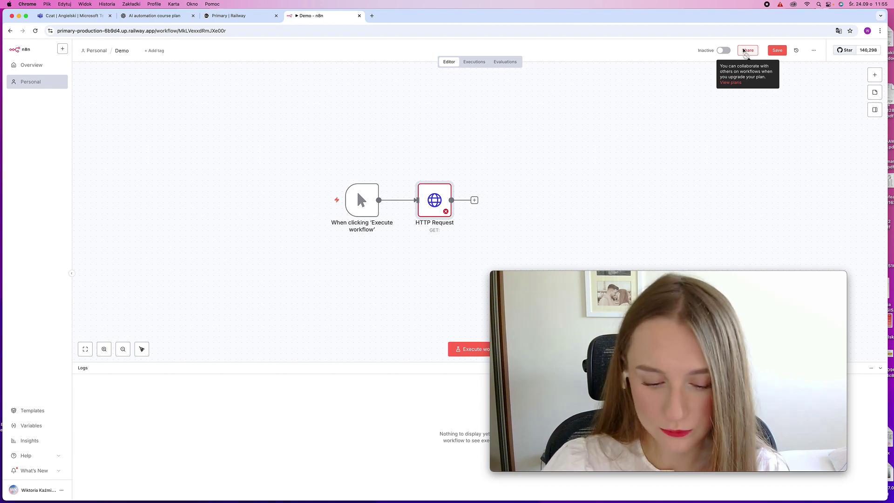
Add a Gmail 'Send a message' node after the HTTP Request node
click(475, 201)
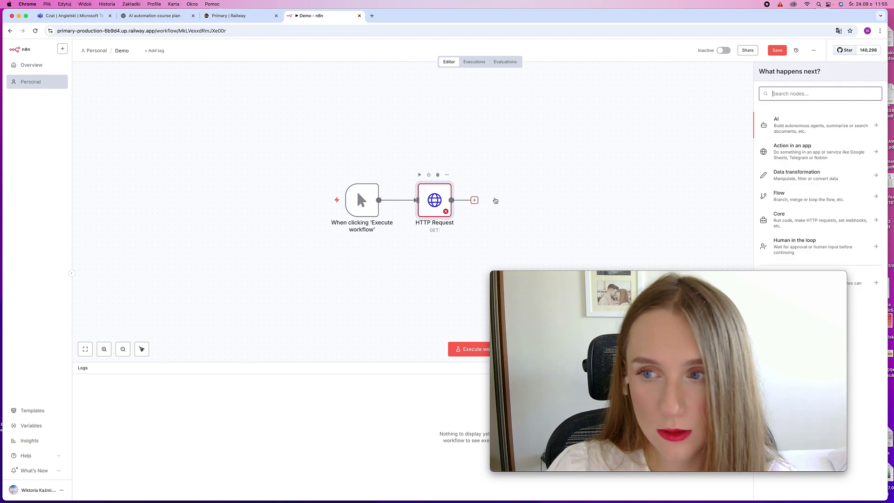
text(gm)
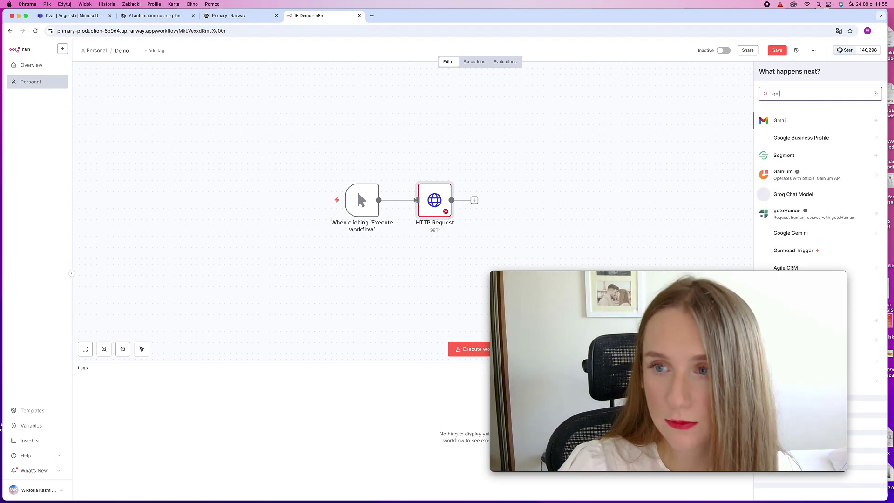
click(806, 119)
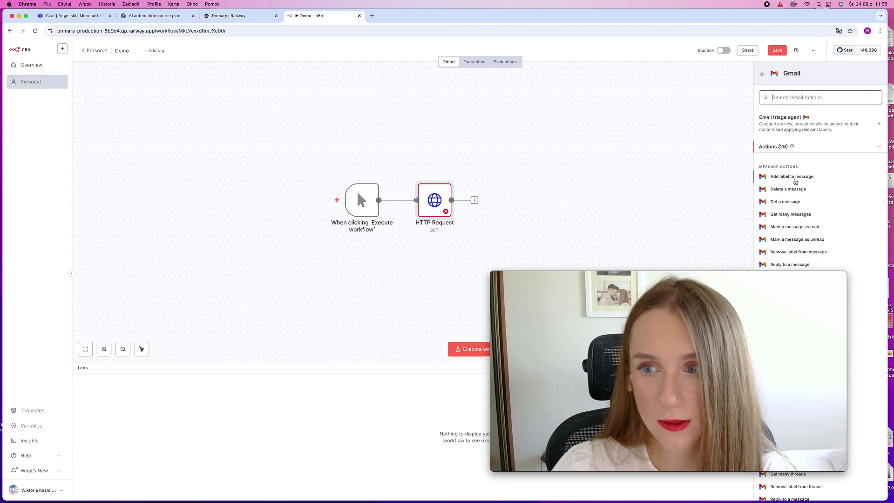
scroll(818, 208, down, 2)
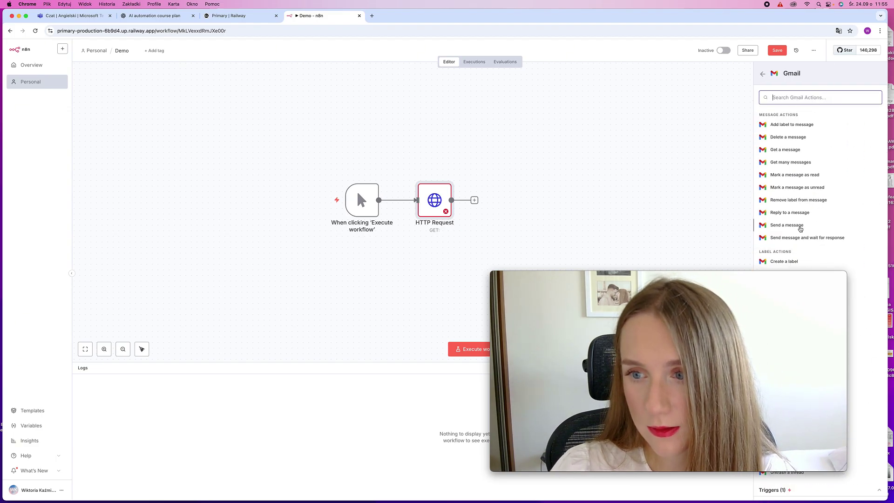
click(799, 226)
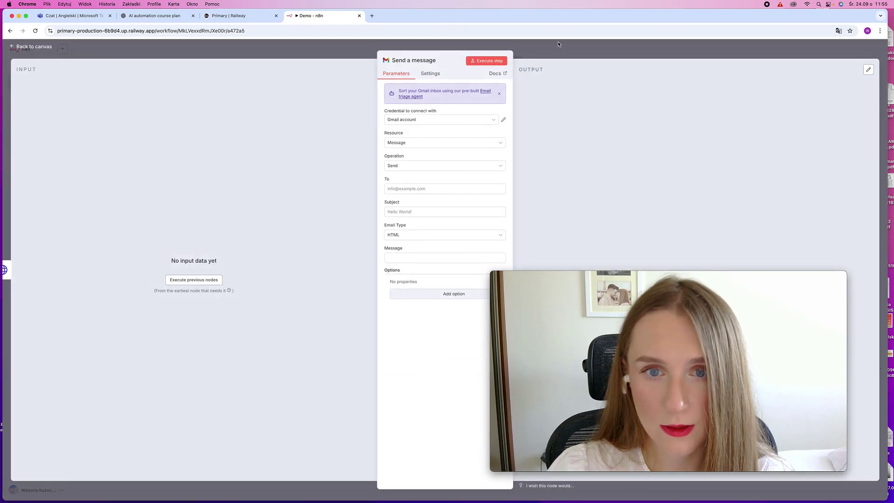
click(559, 45)
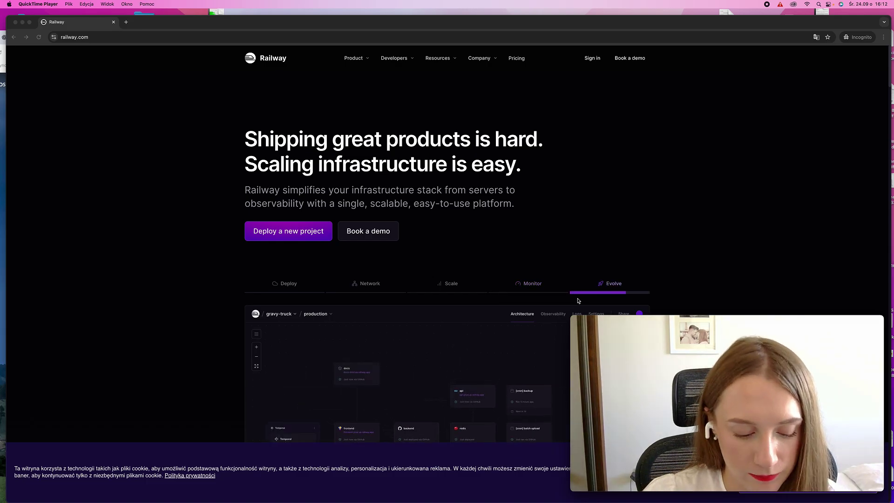
Sign in to Railway with an email login, submitting the account's email address
click(594, 59)
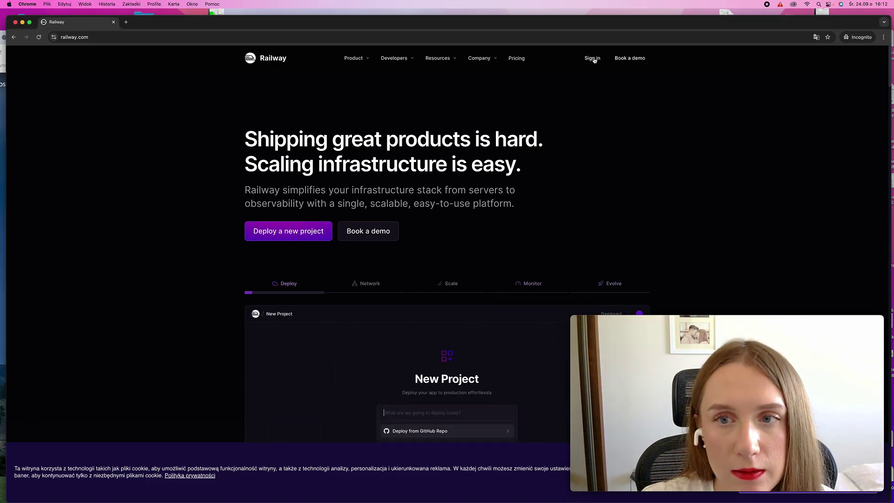
click(592, 58)
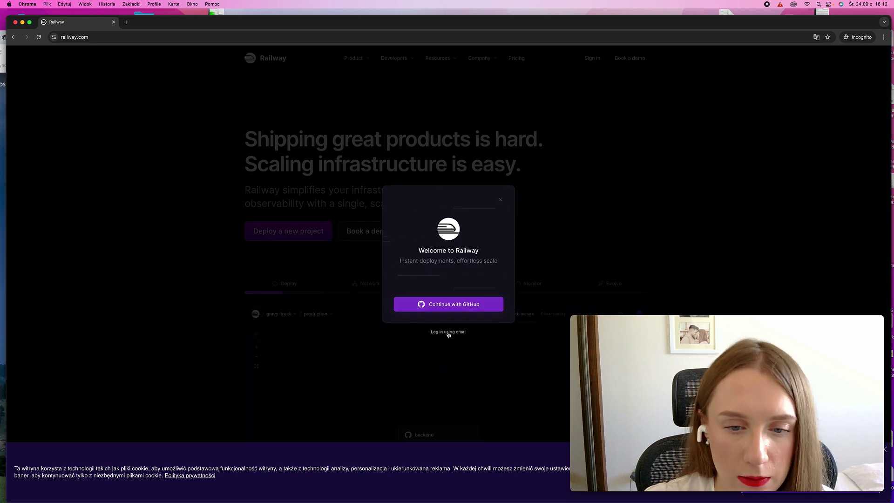
click(449, 332)
click(418, 287)
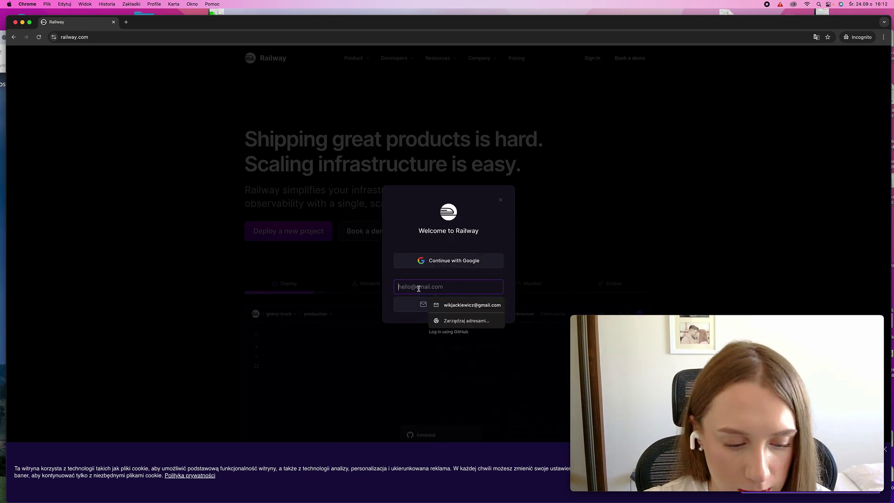
key(Return)
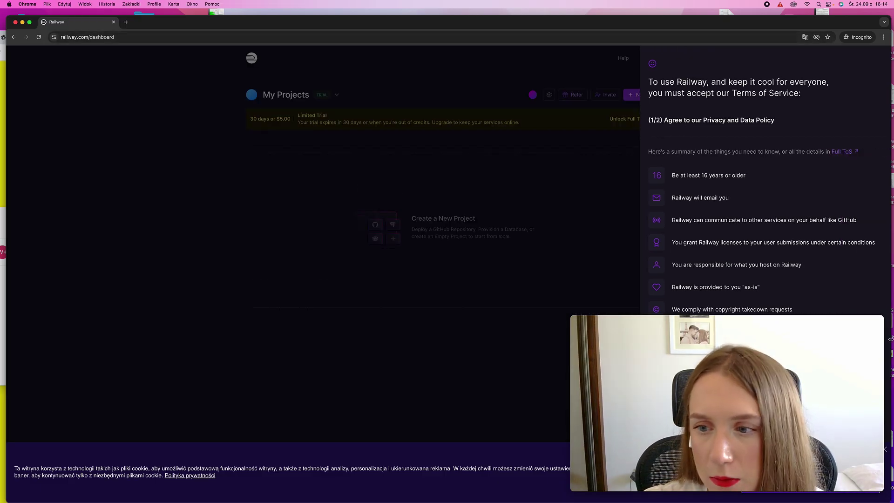
Accept Railway's privacy and data policy and its fair use policy
click(883, 319)
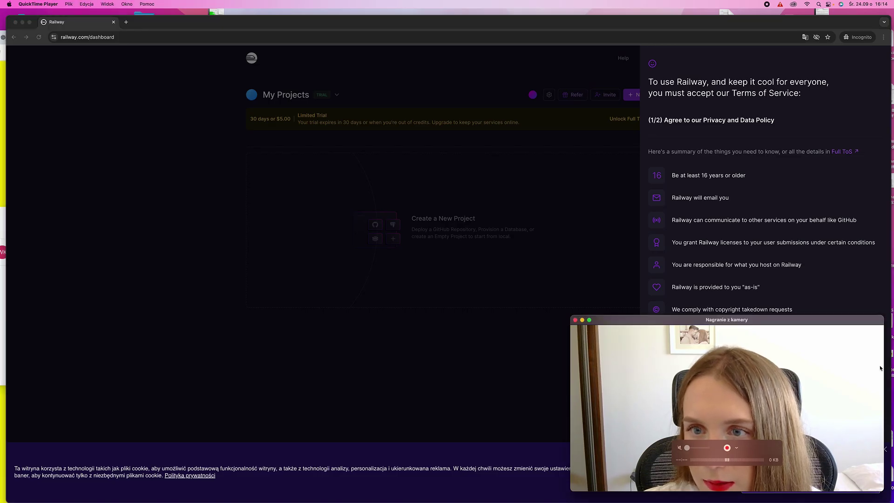
drag(835, 321, 490, 309)
click(819, 372)
click(820, 372)
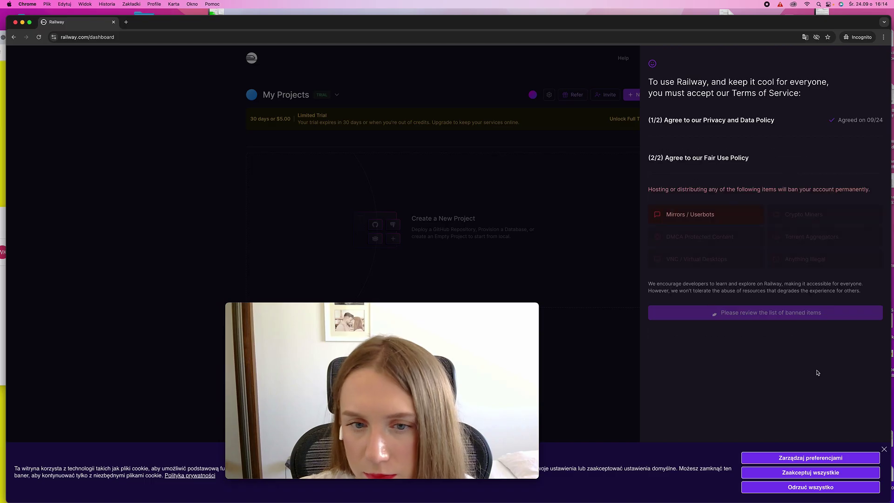
click(783, 315)
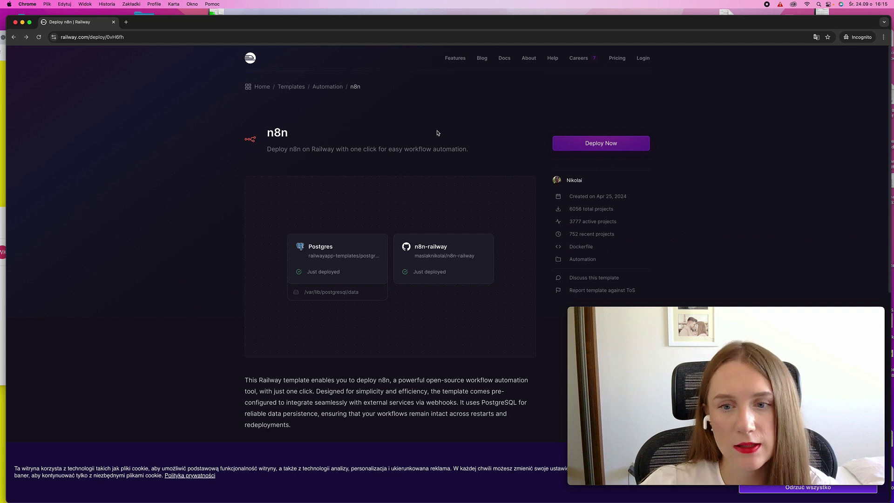
Deploy the n8n template after upgrading the Railway account to the Hobby plan
click(614, 143)
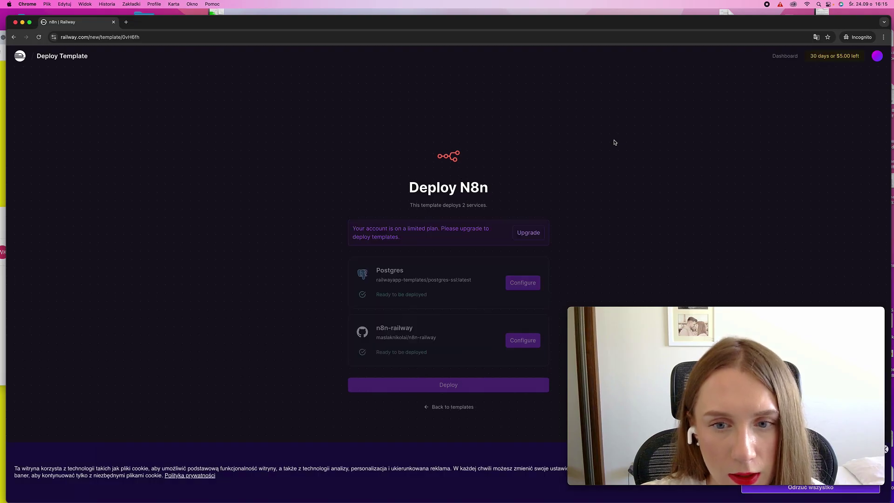
click(529, 233)
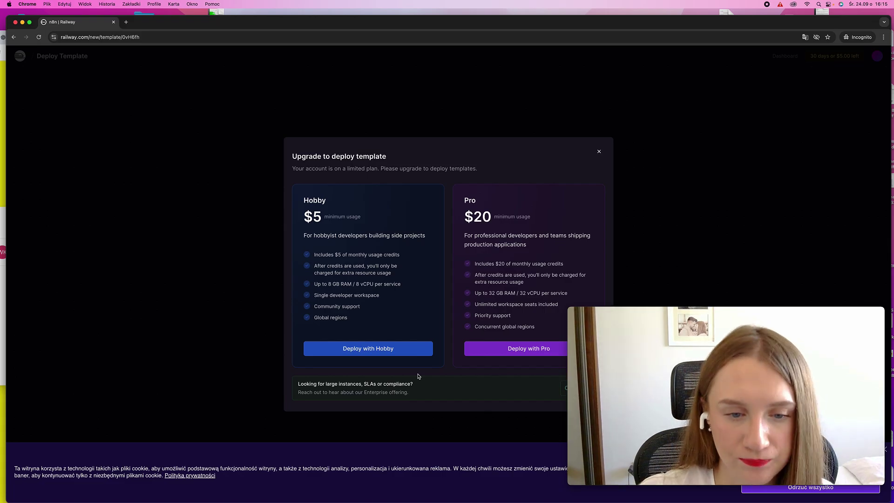
click(399, 347)
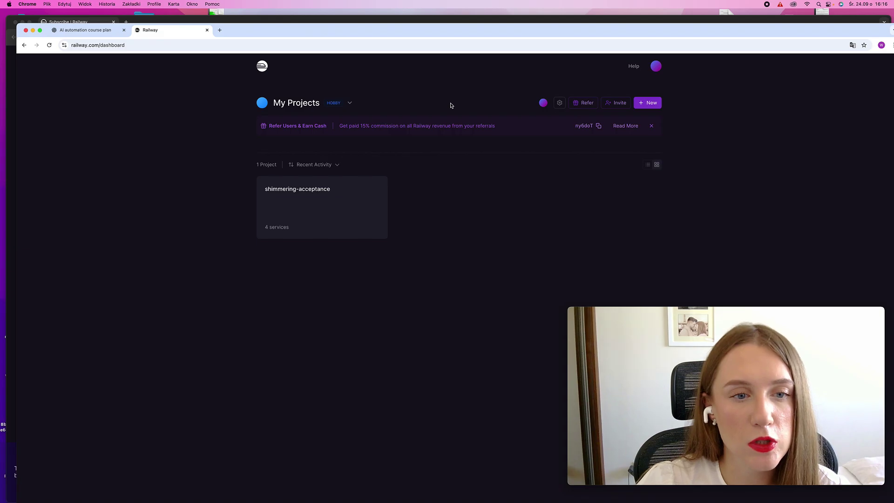
Open the shimmering-acceptance project's Primary service and launch its public railway.app n8n URL
click(345, 207)
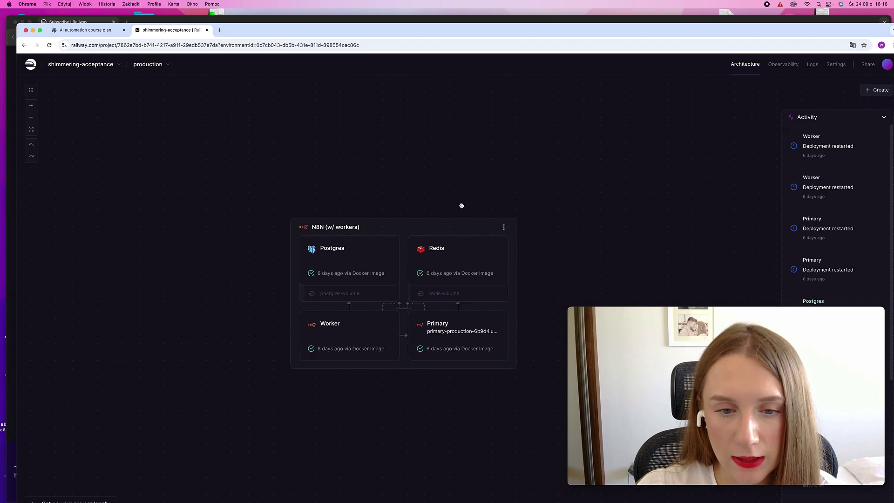
click(458, 329)
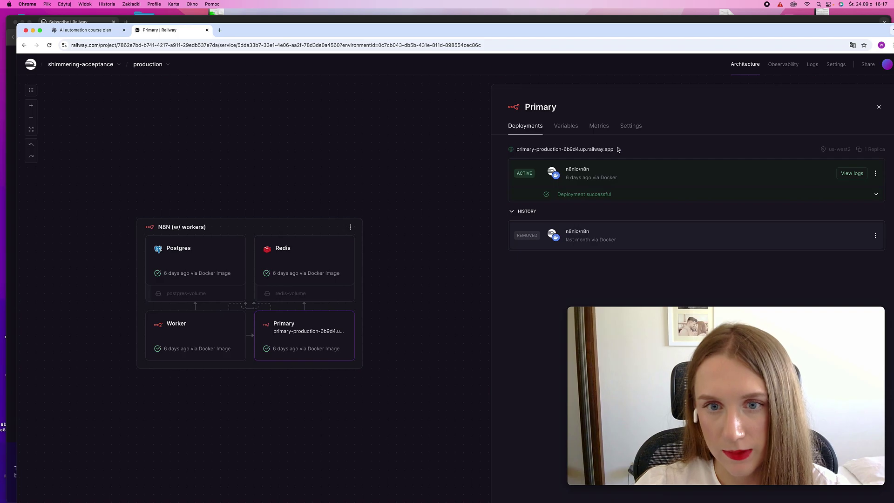
click(588, 151)
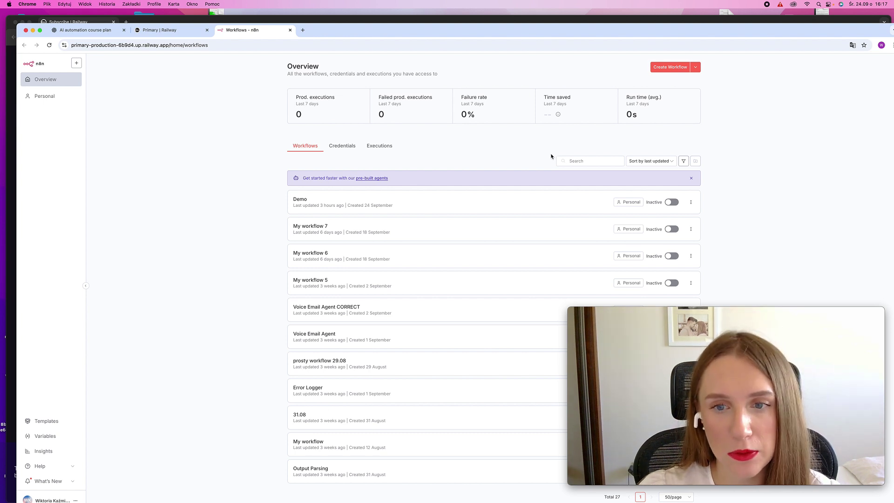
Create a new workflow from the n8n Overview page
click(669, 68)
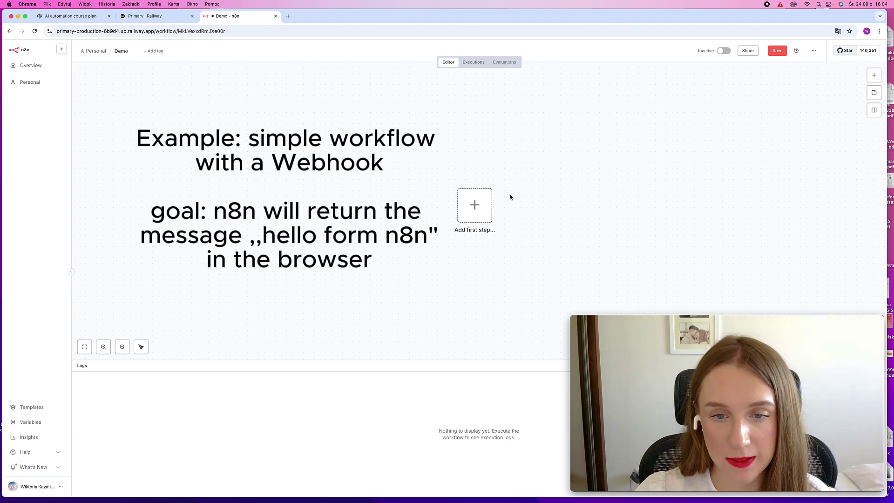
Add a Webhook trigger as the workflow's first step
click(475, 205)
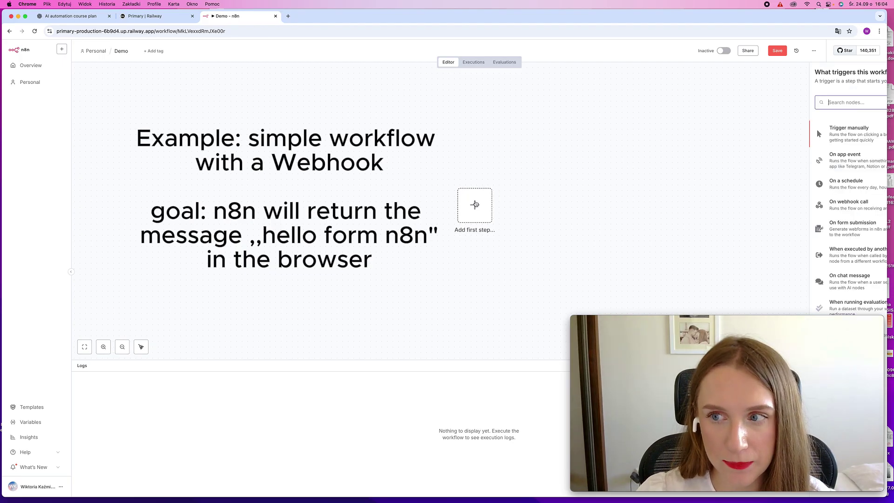
click(830, 104)
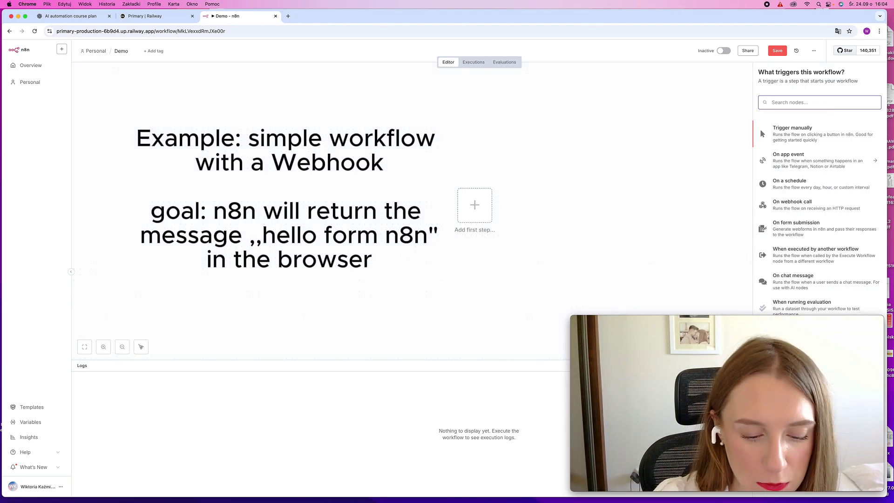
text(webhook)
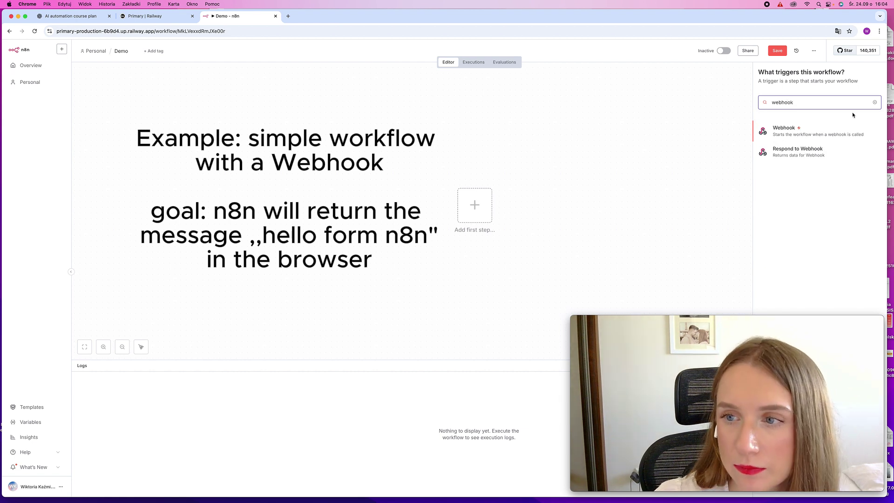
click(837, 131)
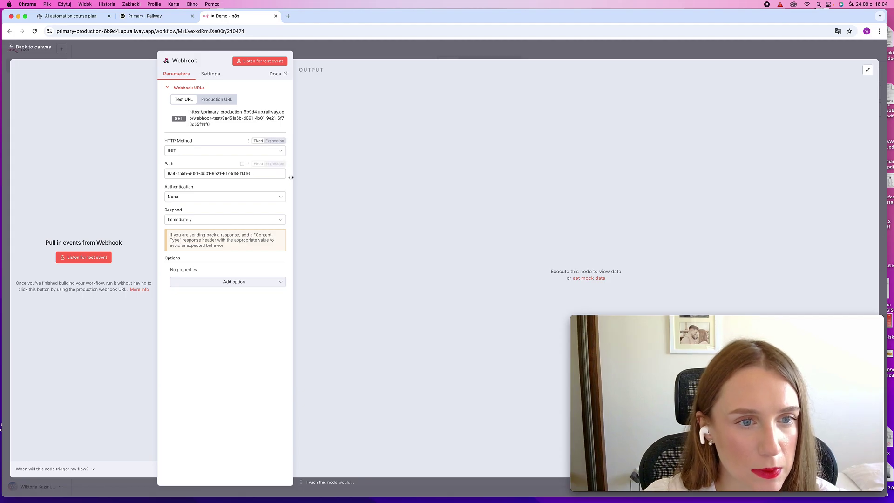
Replace the default webhook path with hello
drag(257, 173, 162, 175)
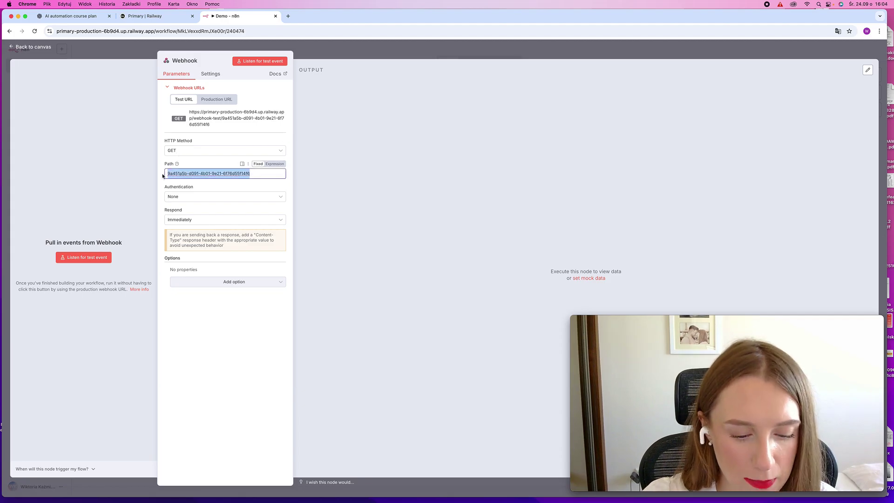
text(hello)
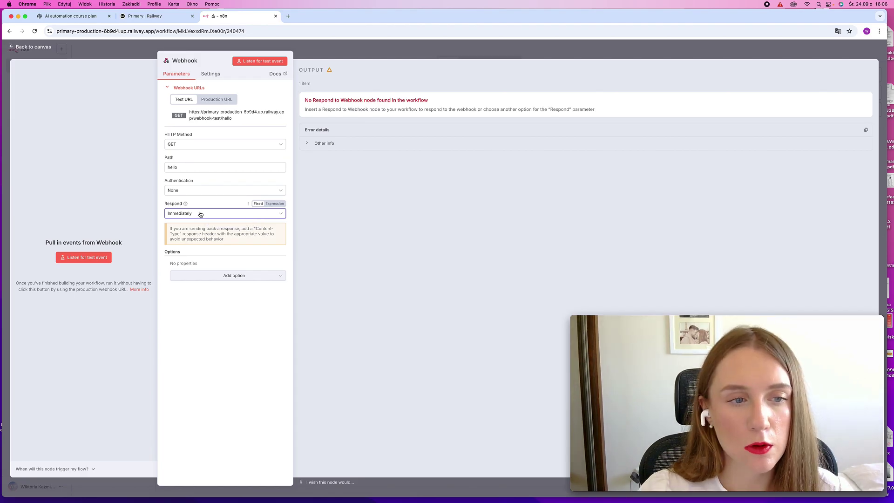
click(200, 214)
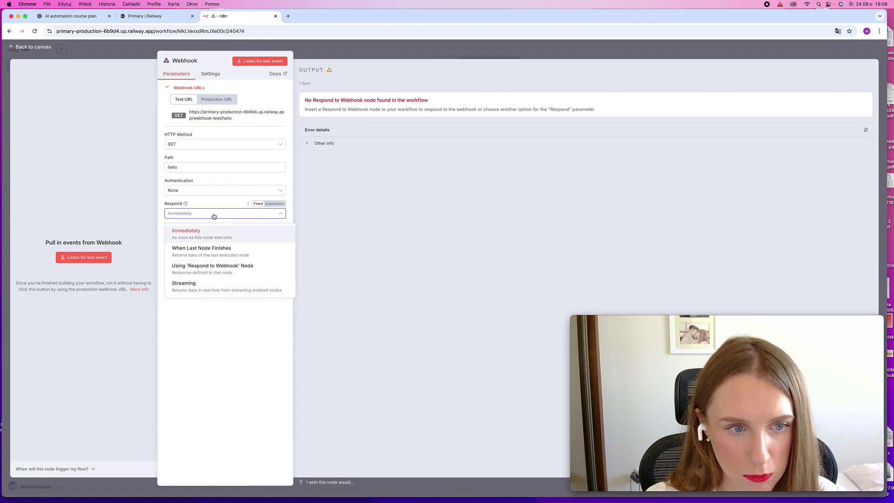
Keep Respond as Immediately and test the hello webhook by opening its test URL in a browser tab
click(187, 214)
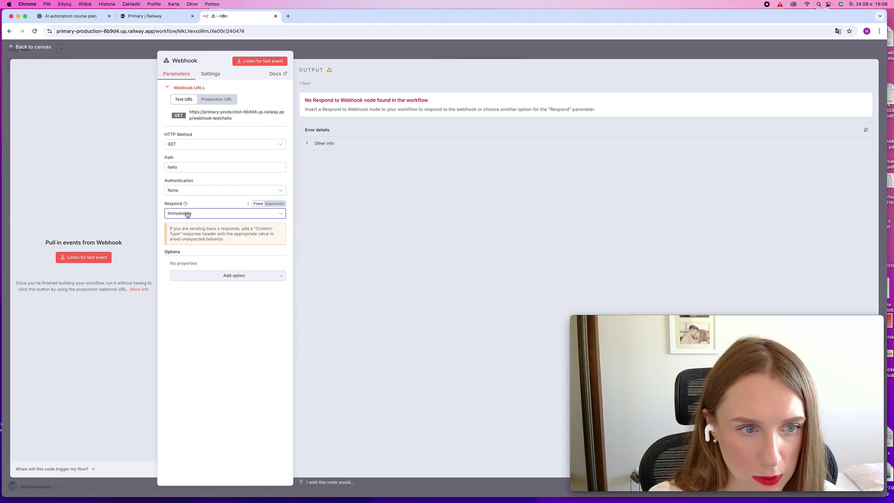
click(73, 261)
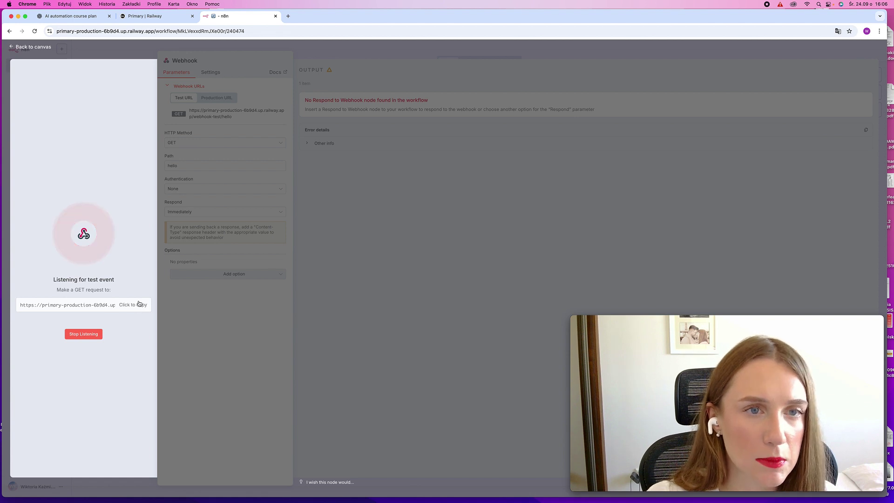
click(288, 16)
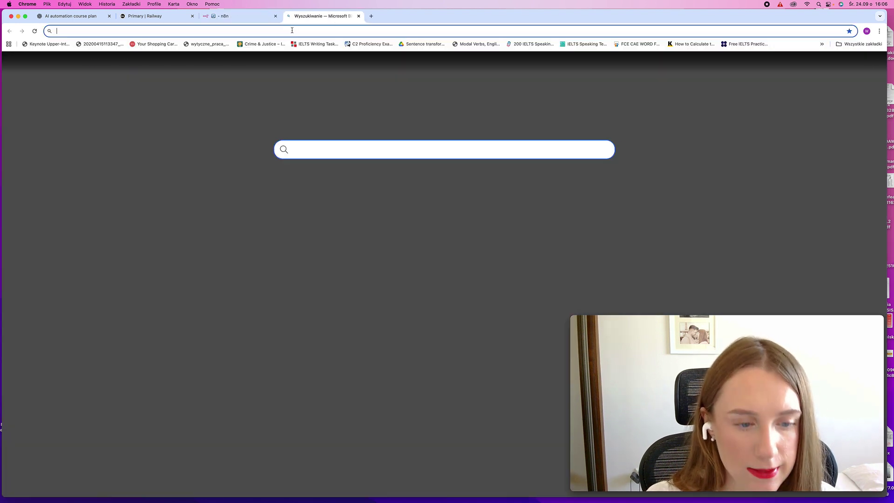
key(Return)
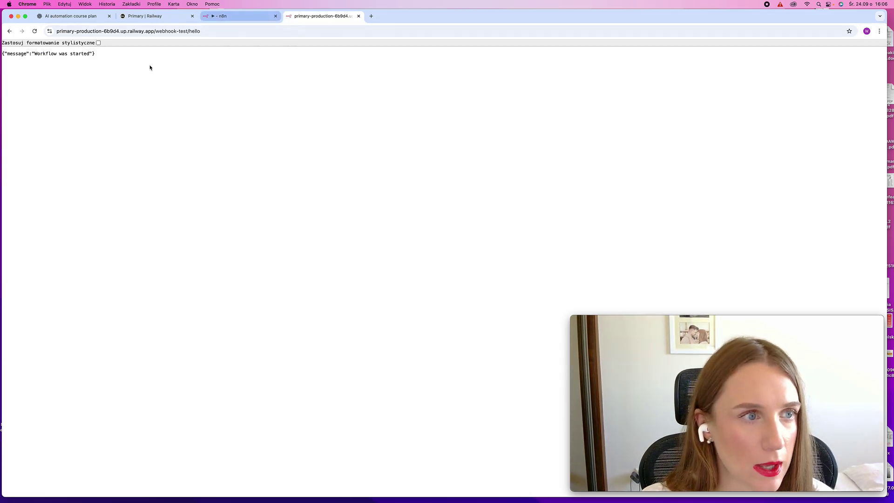
click(228, 16)
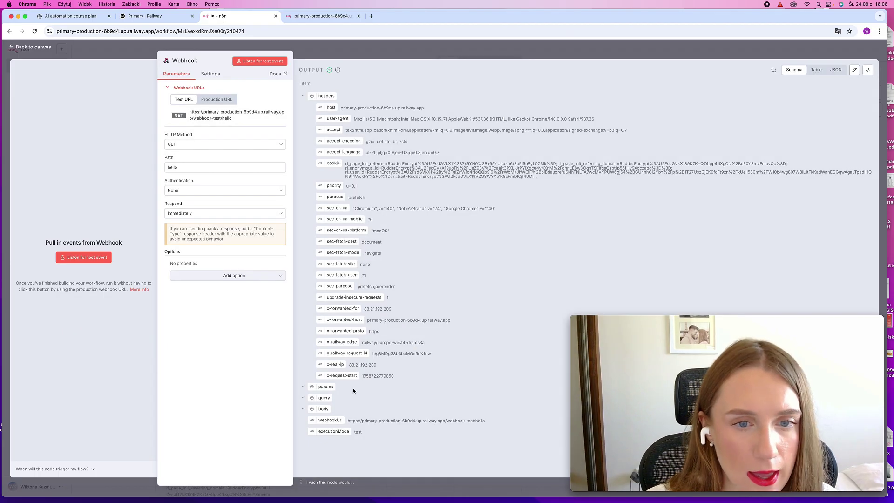
click(352, 54)
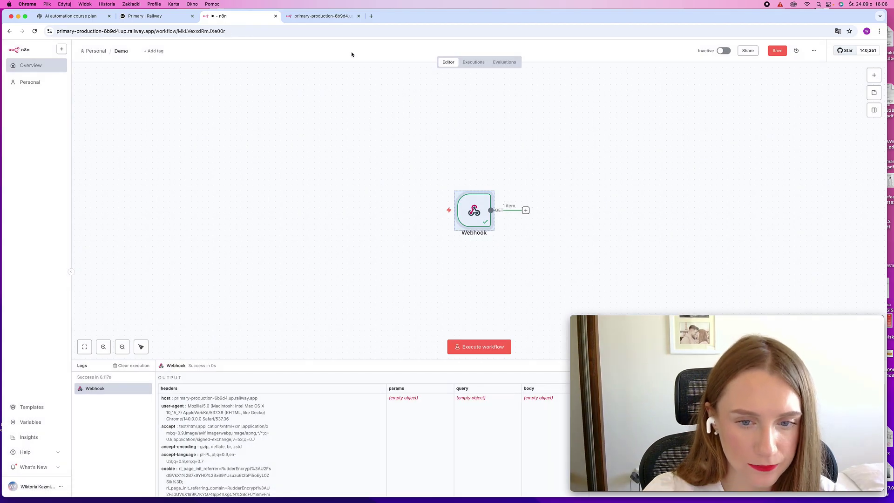
Add an Edit Fields node after the Webhook that sets the field message to 'Hello from n8n!'
click(526, 210)
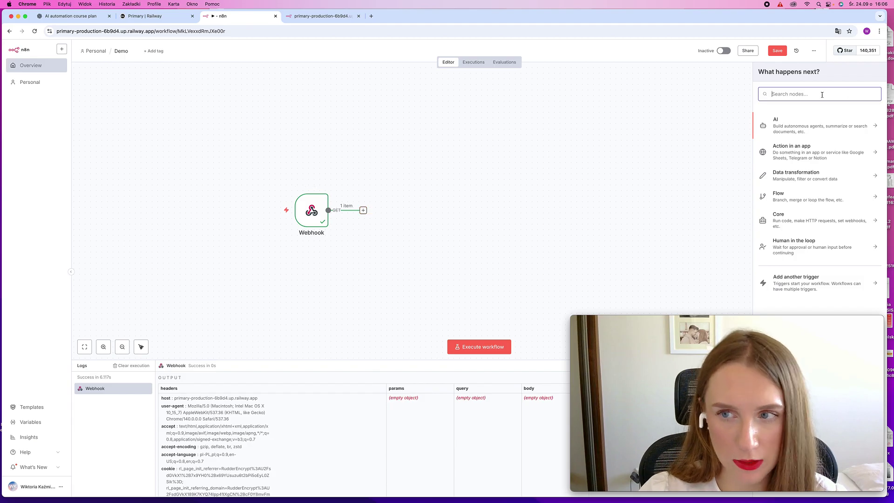
text(set)
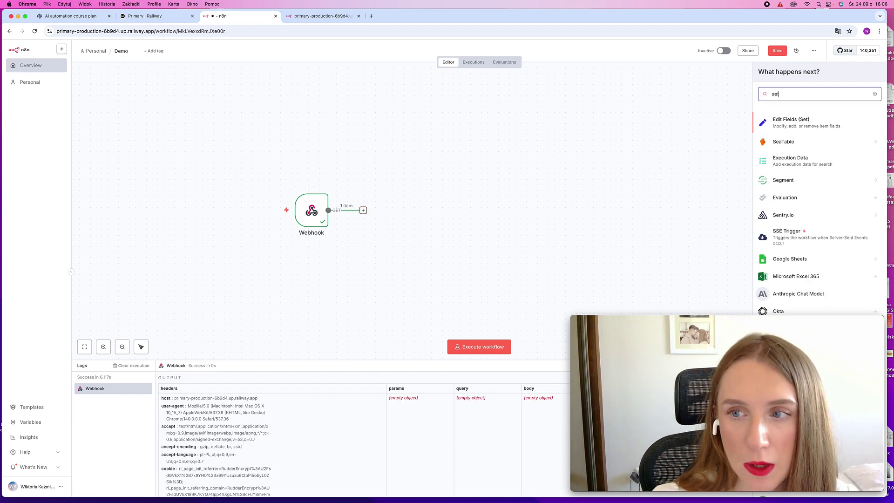
click(816, 123)
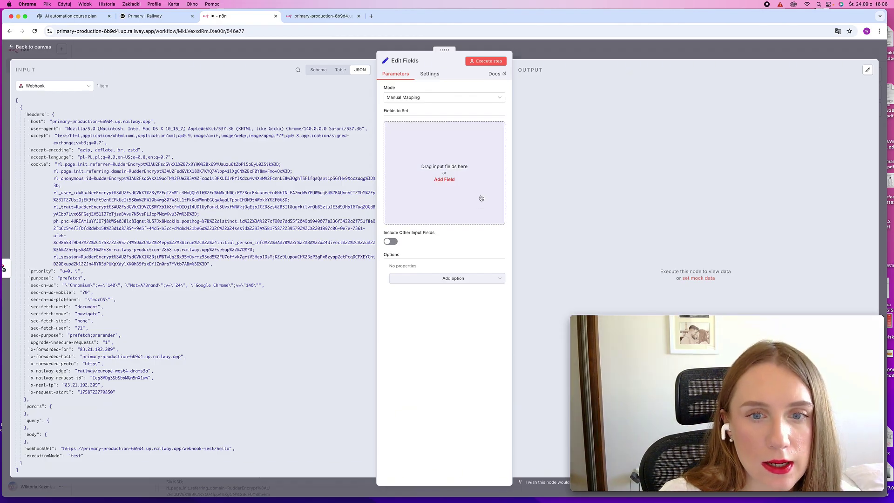
click(480, 198)
click(428, 128)
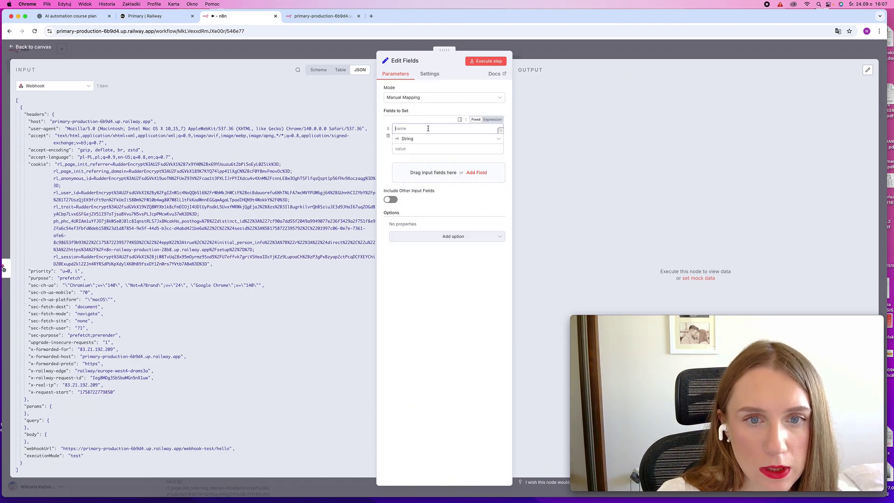
text(message)
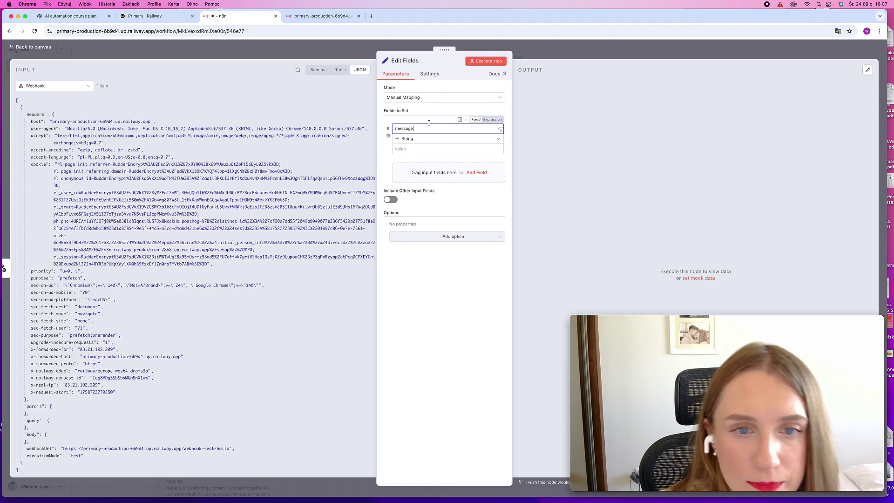
click(428, 149)
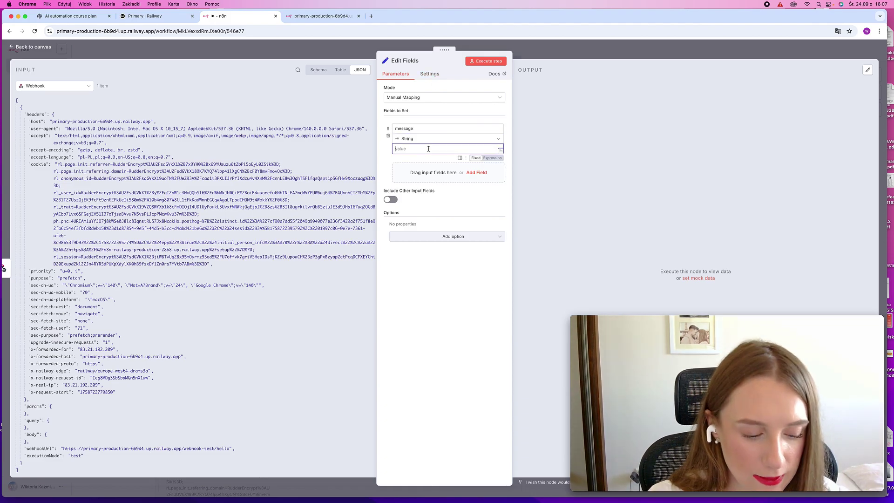
text(Hello from ng)
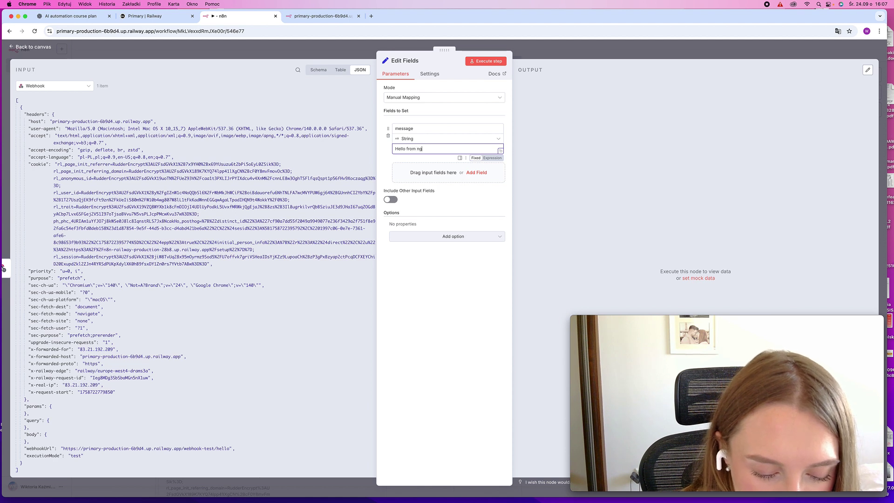
key(BackSpace)
text(8n)
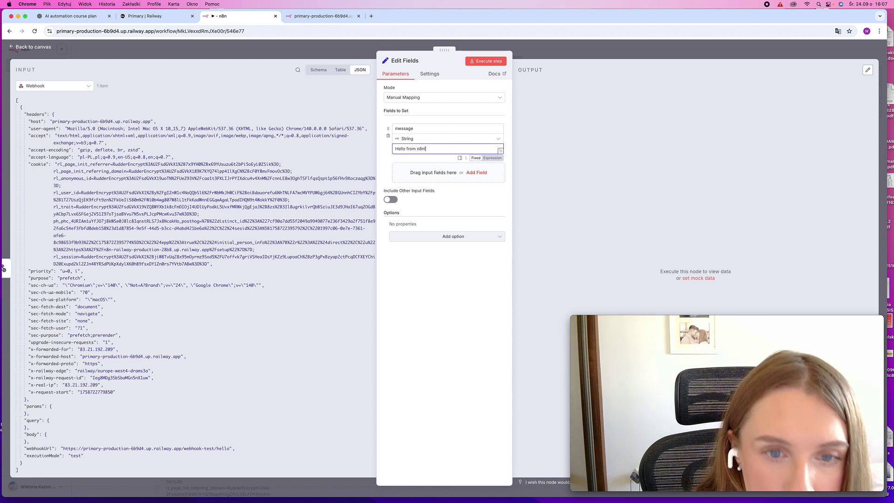
Run a test of the workflow by reloading the webhook-test URL in the other tab
click(590, 50)
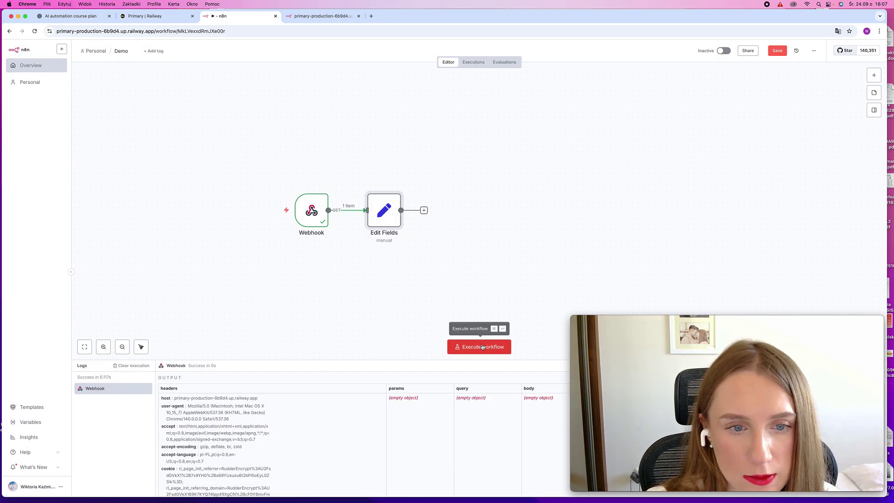
click(482, 346)
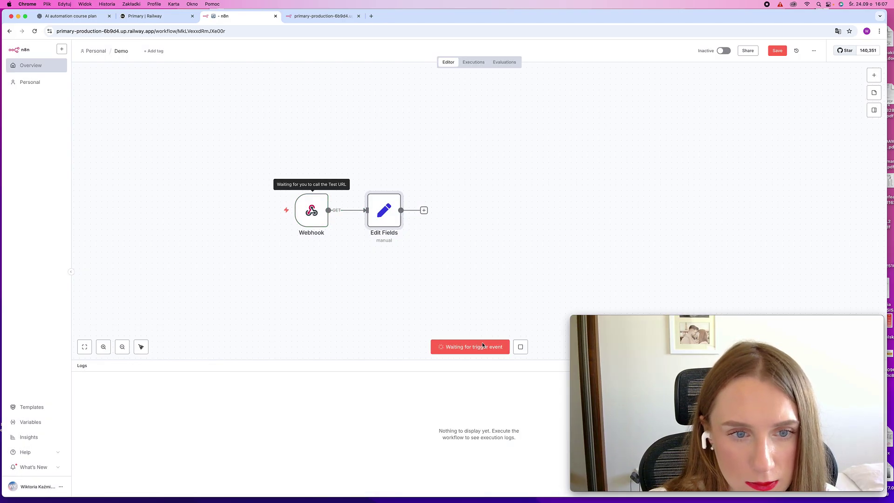
mouse_move(311, 210)
click(321, 16)
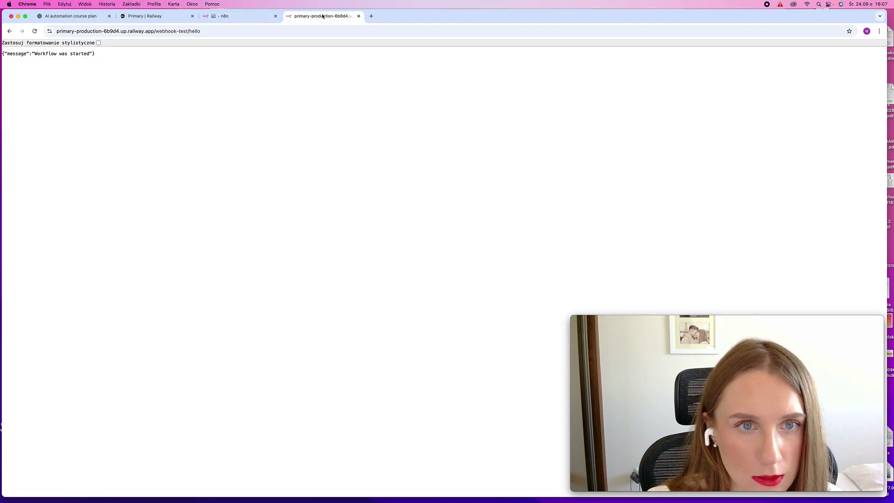
click(246, 30)
key(Return)
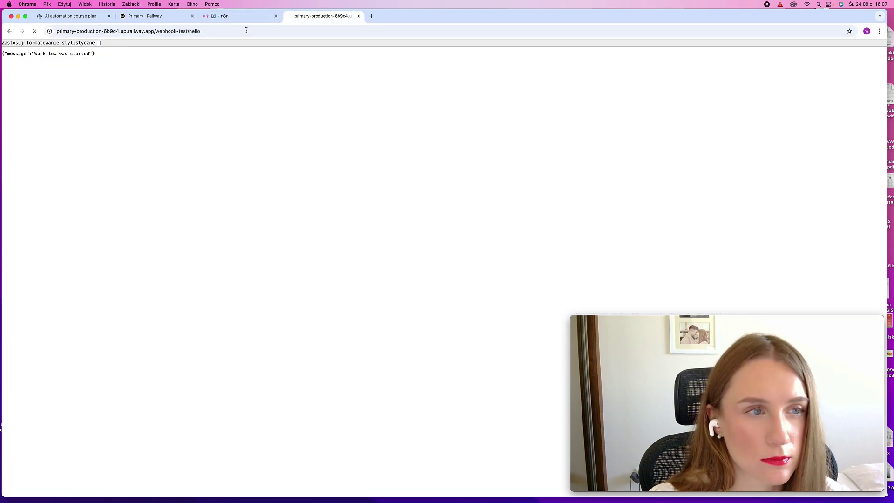
click(243, 17)
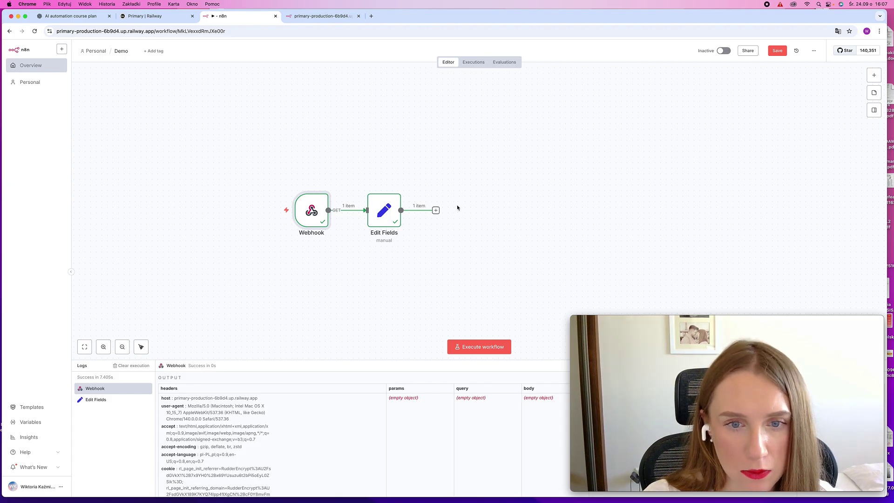
Add a Respond to Webhook node after Edit Fields
click(435, 212)
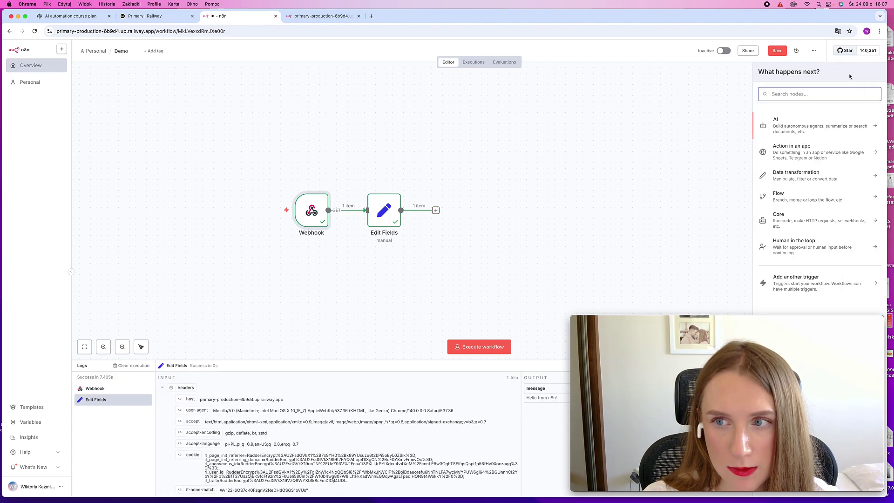
text(respond)
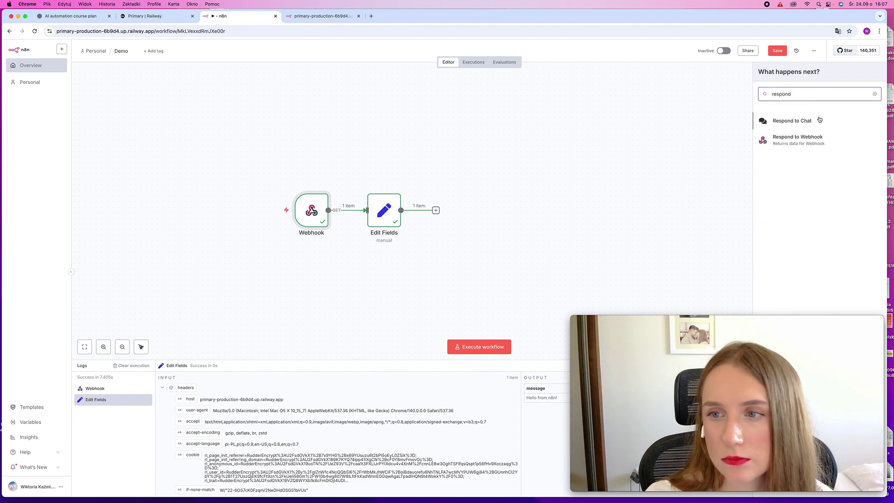
click(808, 141)
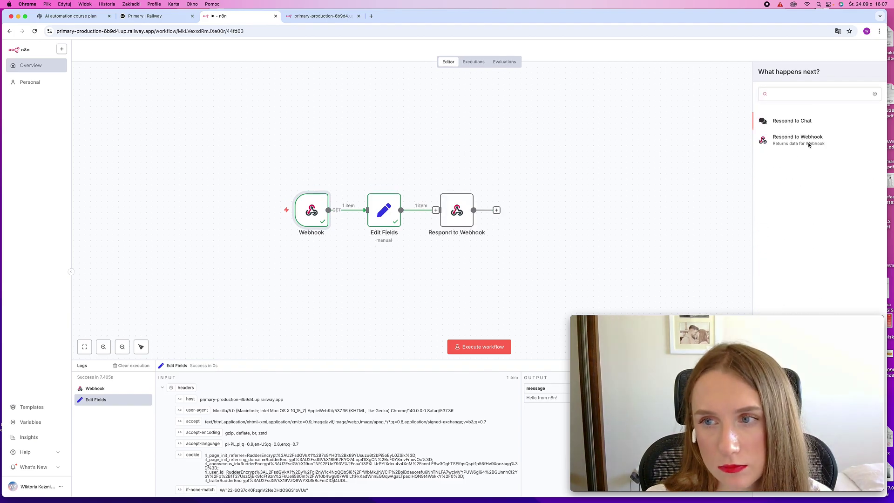
Add the Put Response in Field option and set it to the expression {{ $json.message }}
click(436, 160)
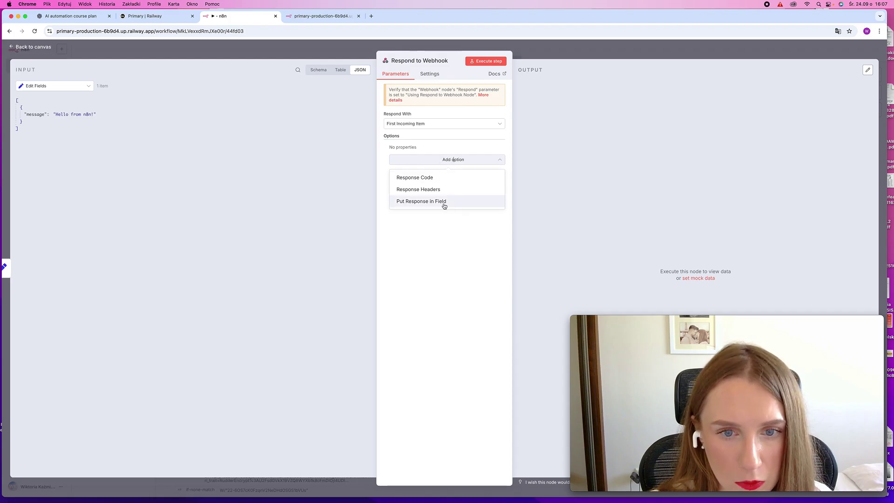
click(444, 202)
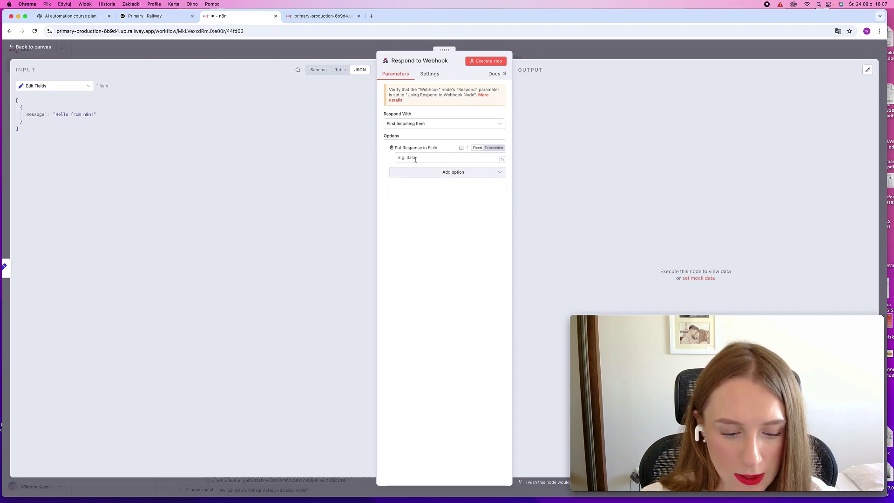
click(417, 157)
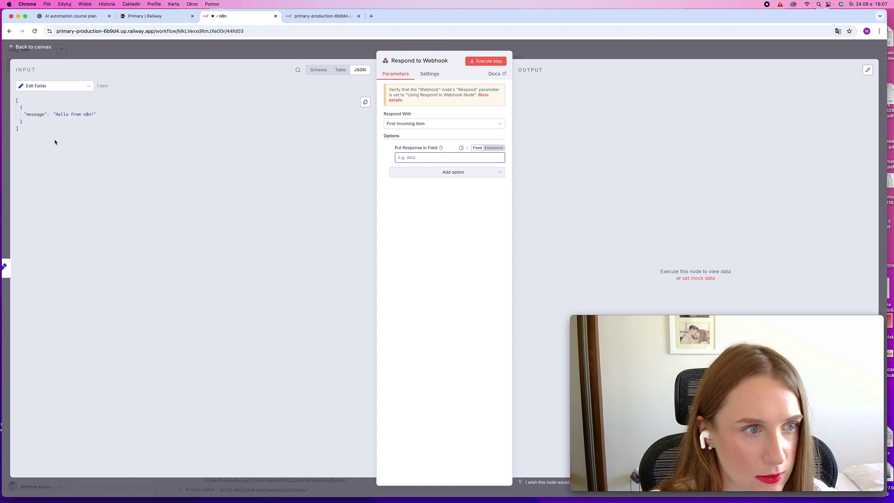
click(493, 147)
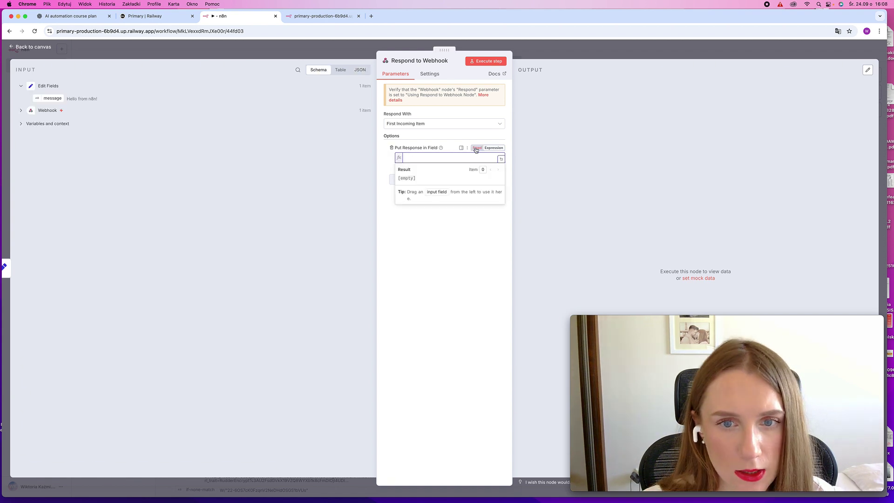
click(410, 142)
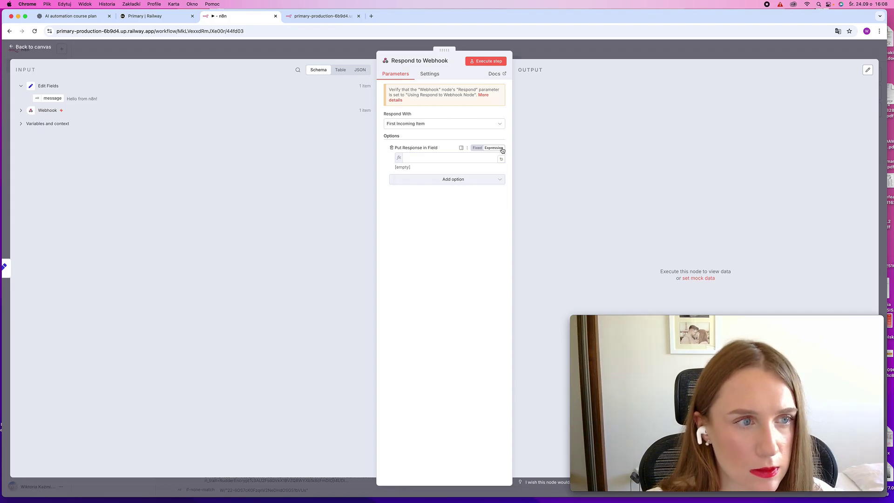
drag(53, 98, 440, 160)
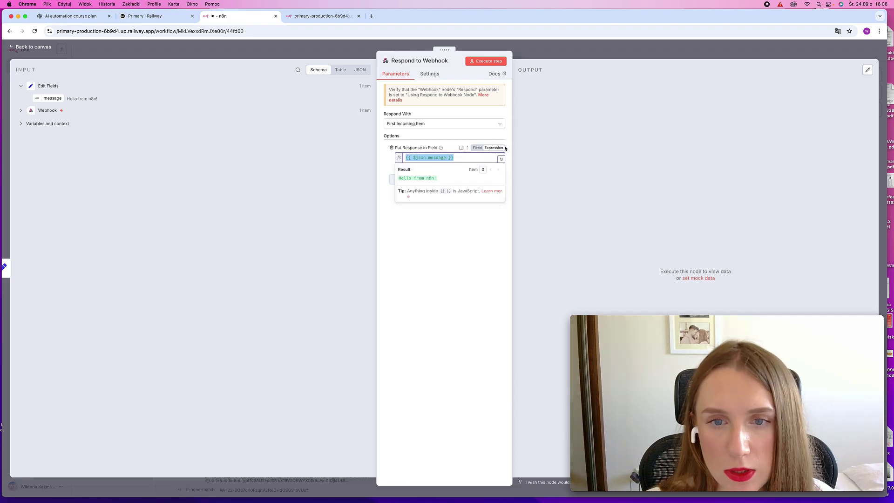
click(423, 254)
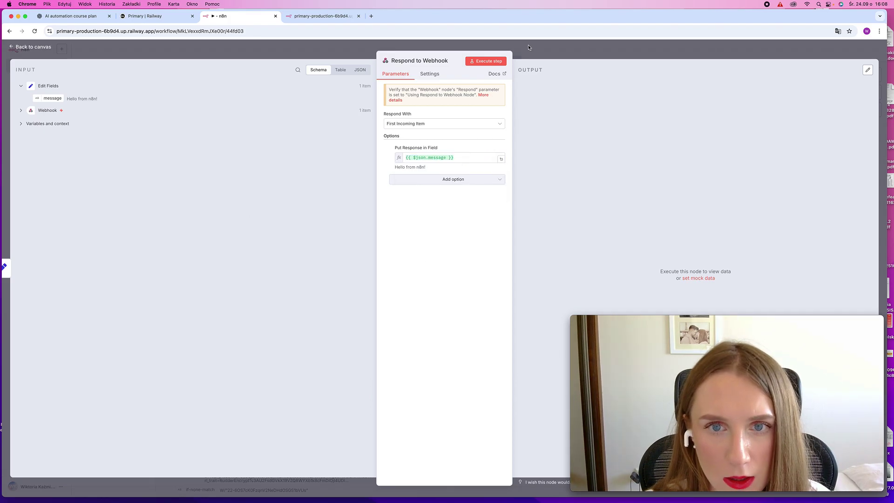
Set the Webhook node's Respond option to "Using 'Respond to Webhook' Node"
click(537, 50)
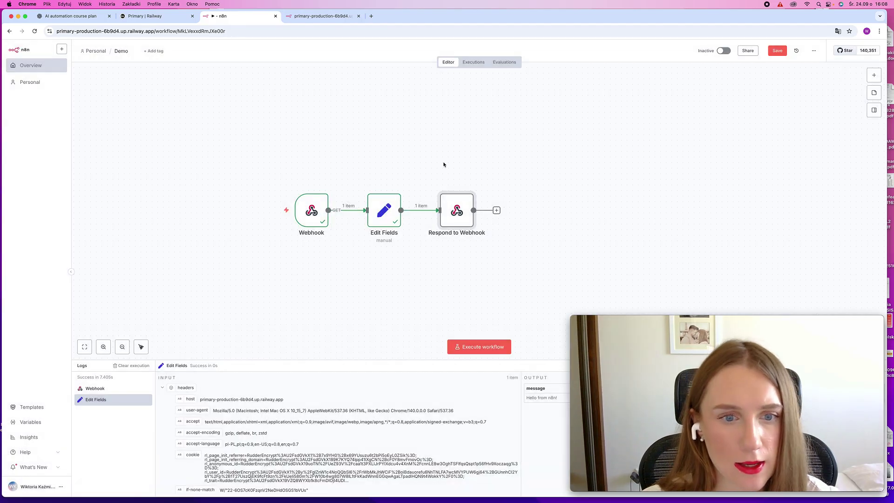
click(324, 186)
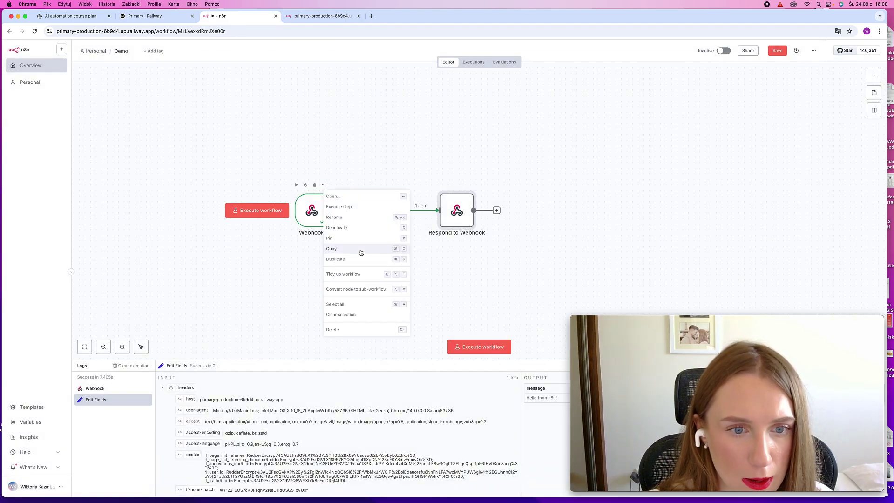
click(341, 196)
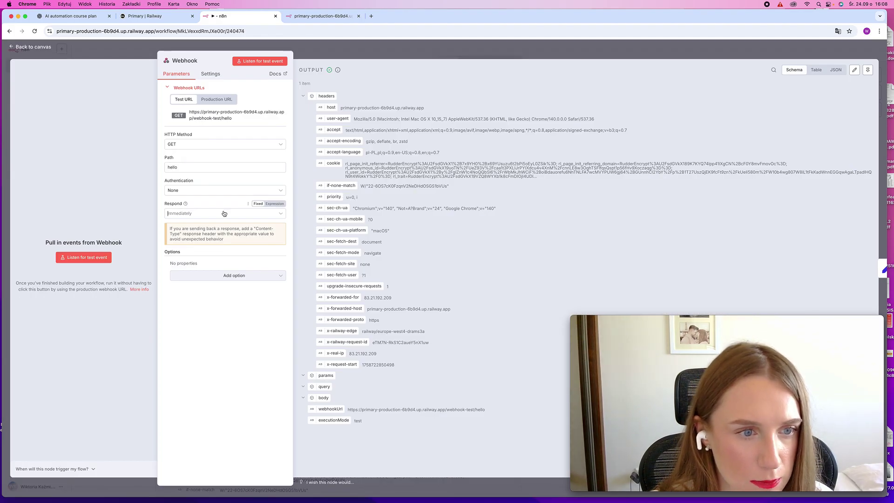
click(224, 213)
click(239, 267)
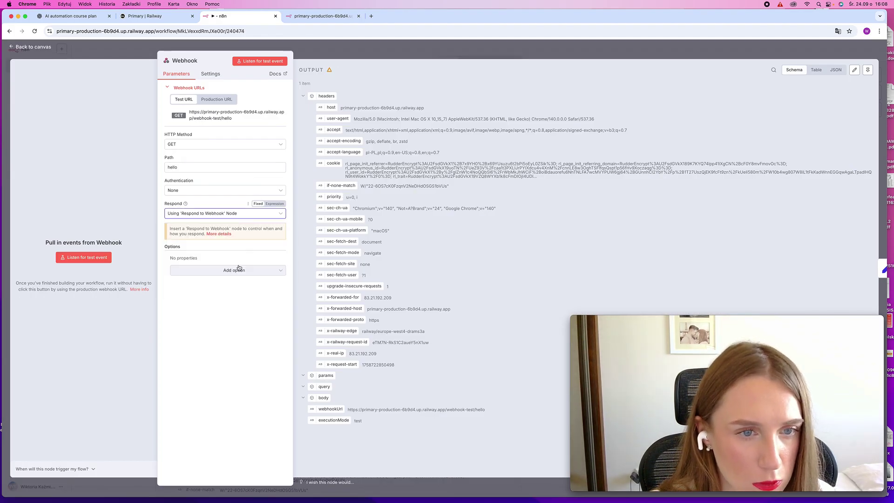
click(447, 50)
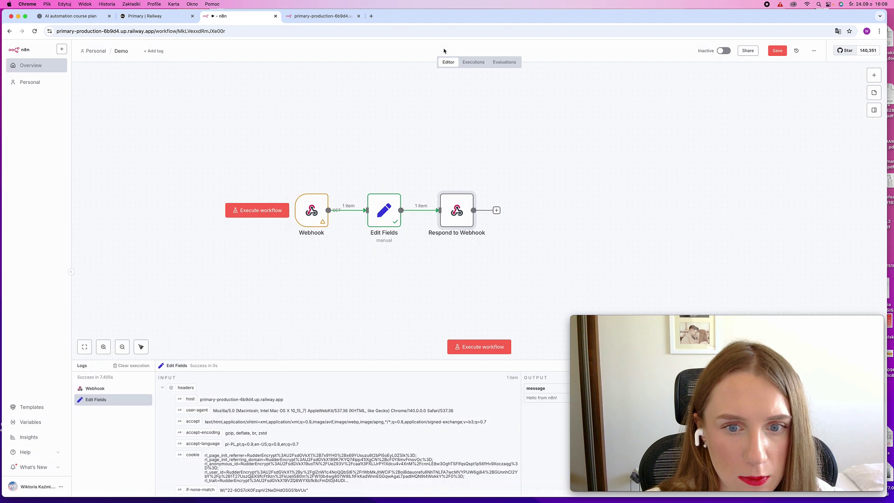
Run a test of the workflow by reloading the webhook-test URL so it returns 'Hello from n8n!'
click(465, 348)
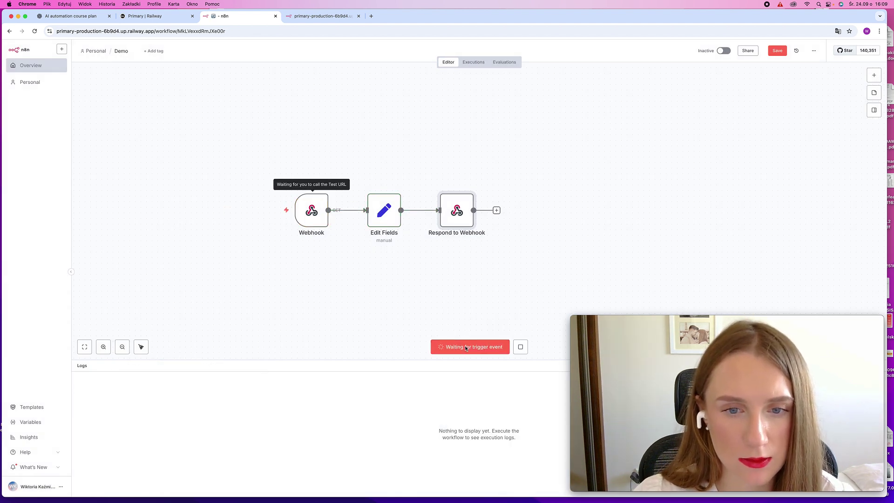
click(299, 16)
click(232, 31)
key(Return)
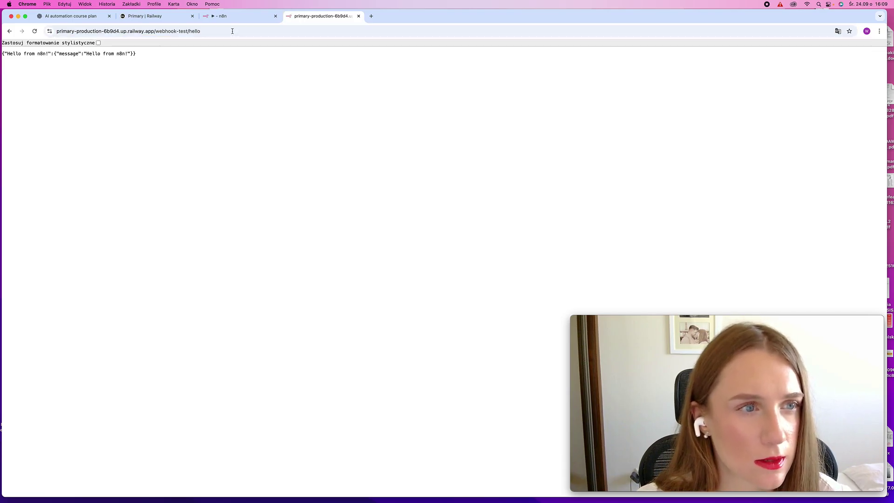